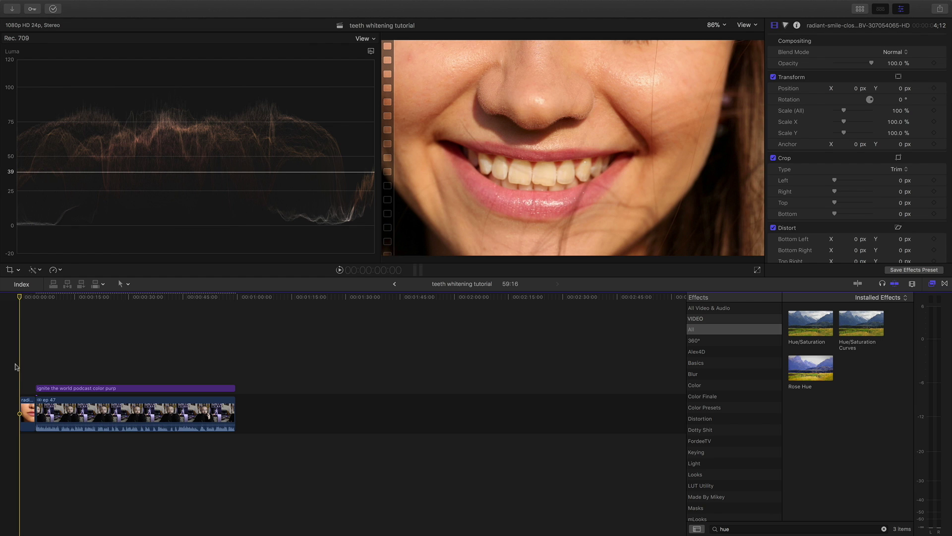
# - Preview Hue/Saturation Curves, then apply it to the smile close-up clip at the playhead
pyautogui.press('c')
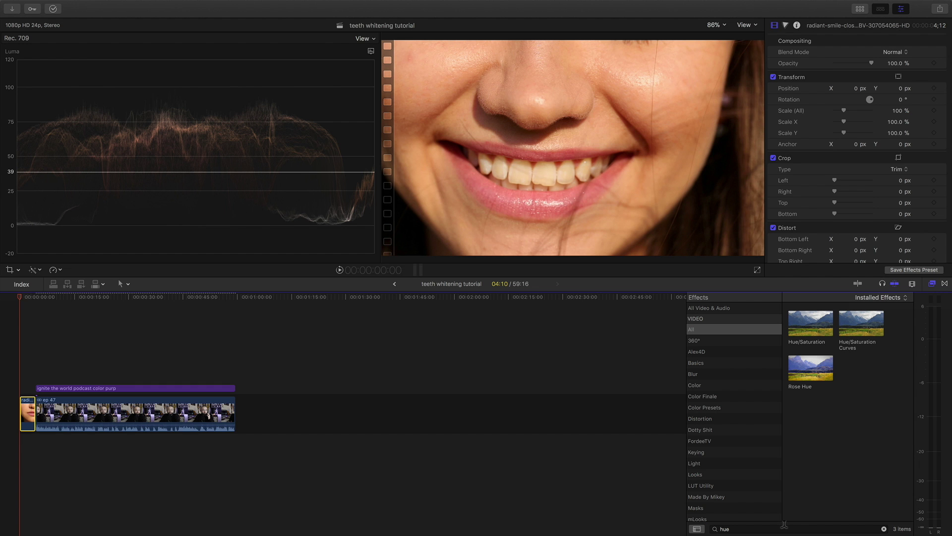
pyautogui.click(854, 324)
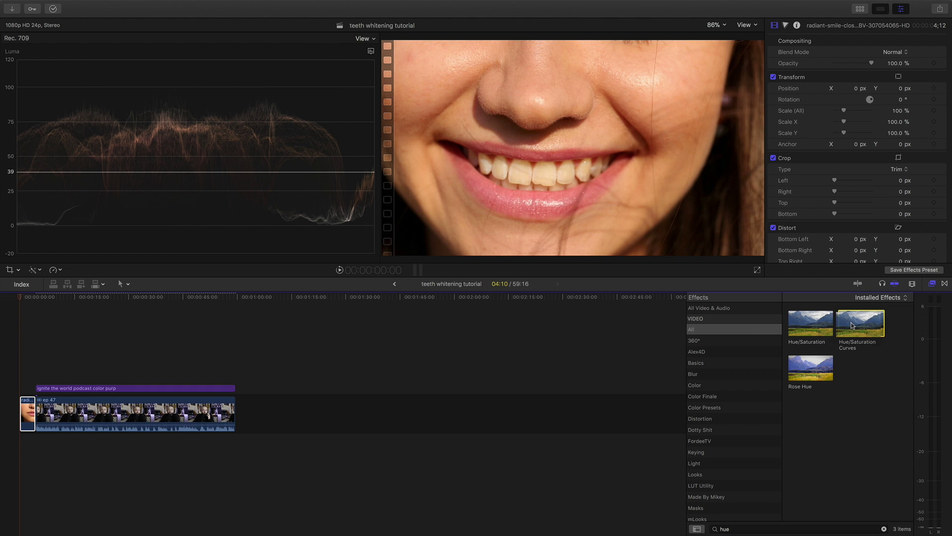
pyautogui.press('space')
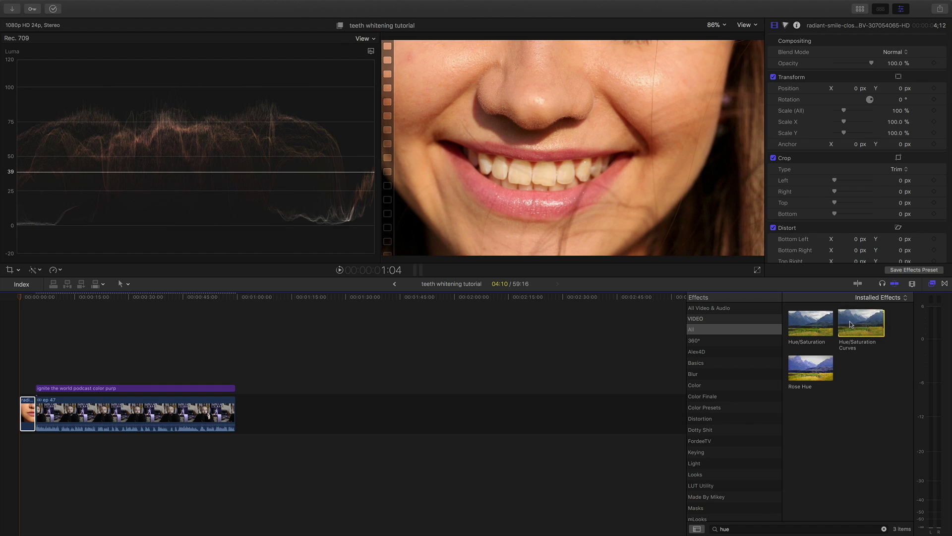
pyautogui.moveTo(852, 326); pyautogui.dragTo(28, 403)
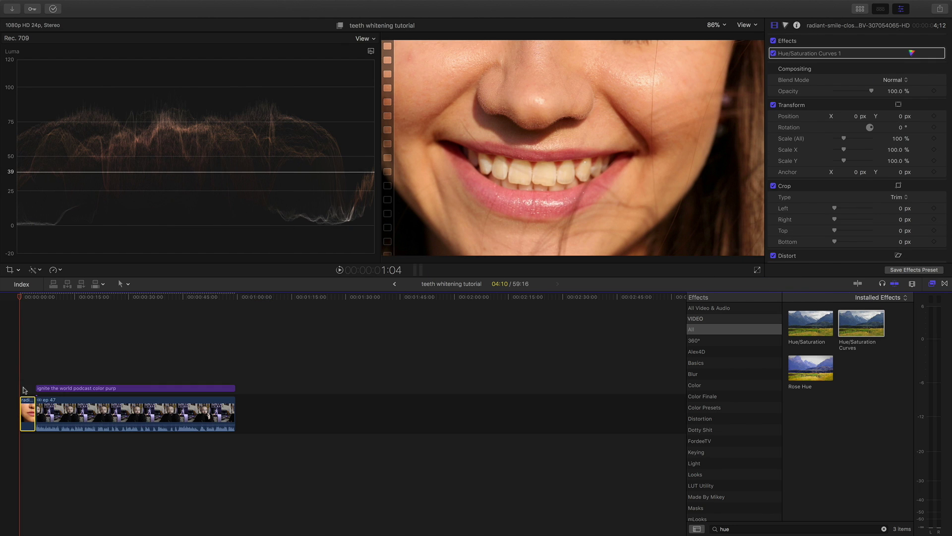
# - Sample the teeth with the HUE vs SAT eyedropper and pull that yellow hue's saturation down
pyautogui.click(912, 53)
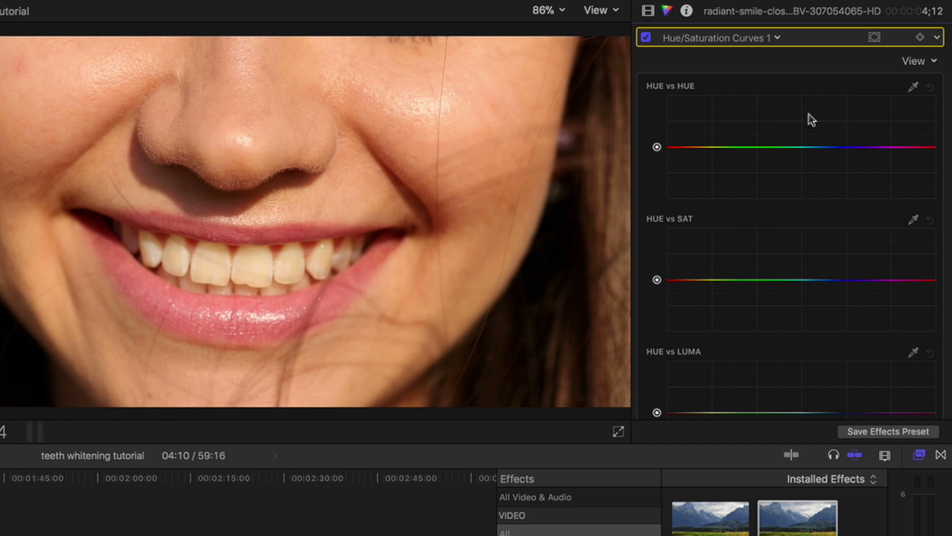
pyautogui.scroll(-2, 809, 115)
pyautogui.scroll(2, 810, 113)
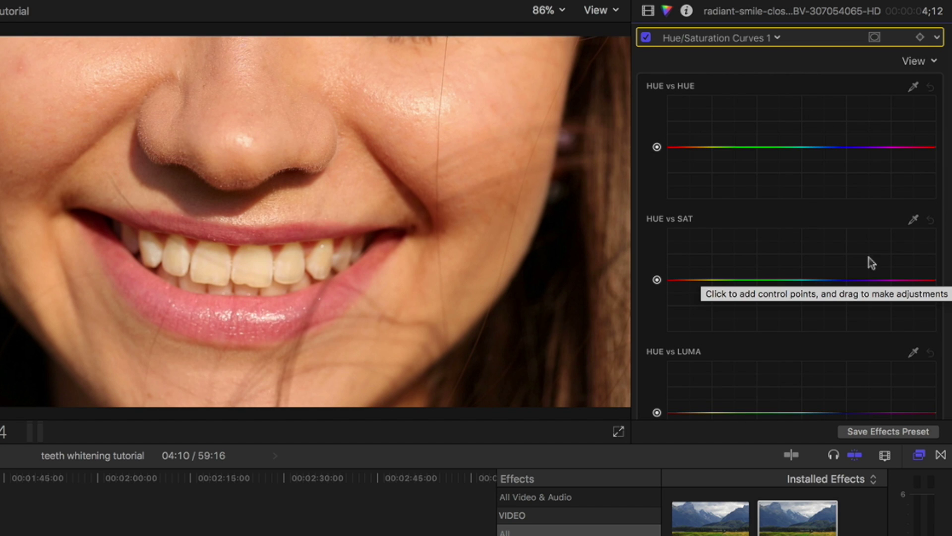
pyautogui.click(914, 221)
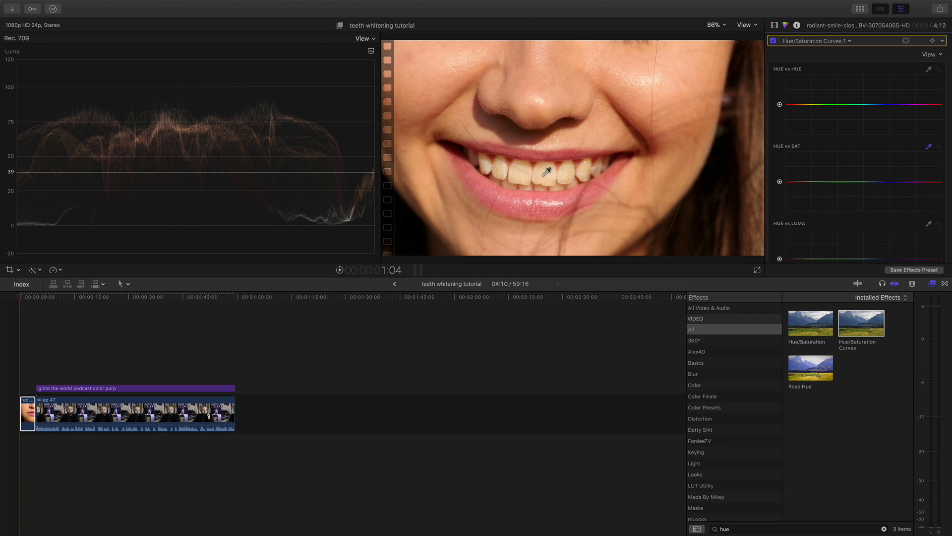
pyautogui.click(547, 172)
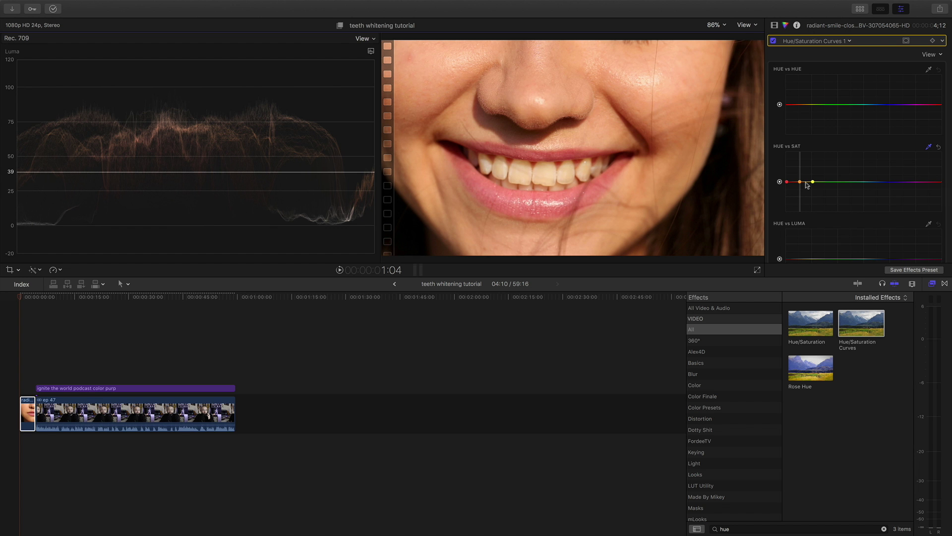
pyautogui.click(806, 182)
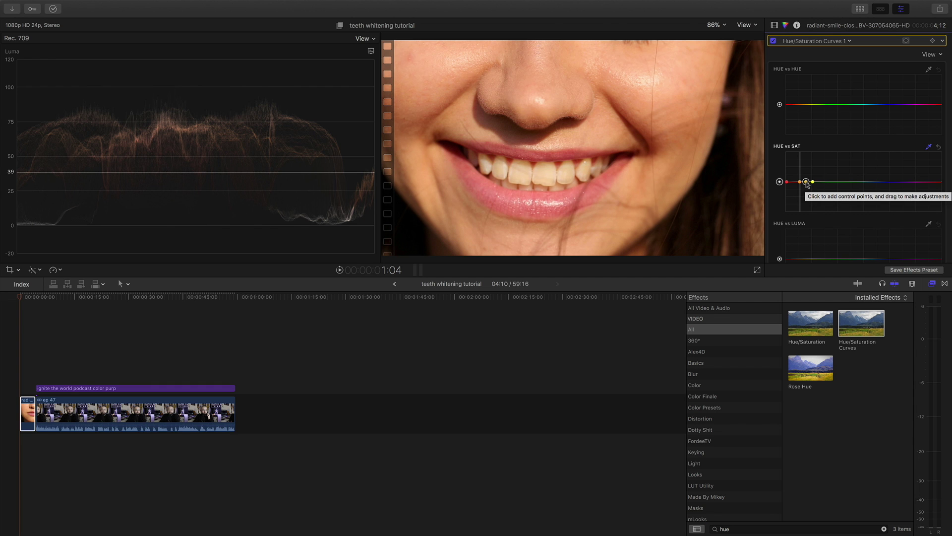
pyautogui.moveTo(806, 182); pyautogui.dragTo(806, 212)
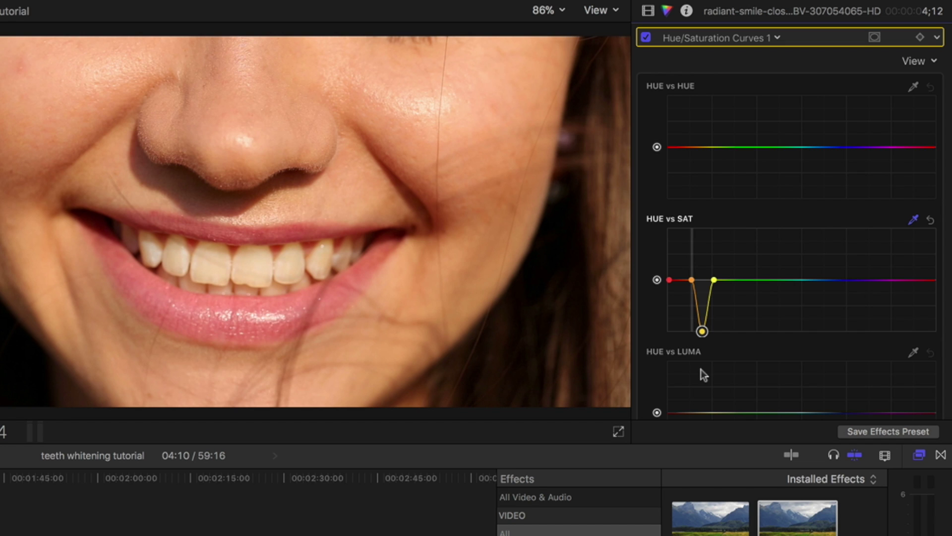
pyautogui.moveTo(701, 369)
pyautogui.mouseDown()
pyautogui.moveTo(699, 258)
pyautogui.moveTo(707, 273)
pyautogui.moveTo(701, 373)
pyautogui.mouseUp()
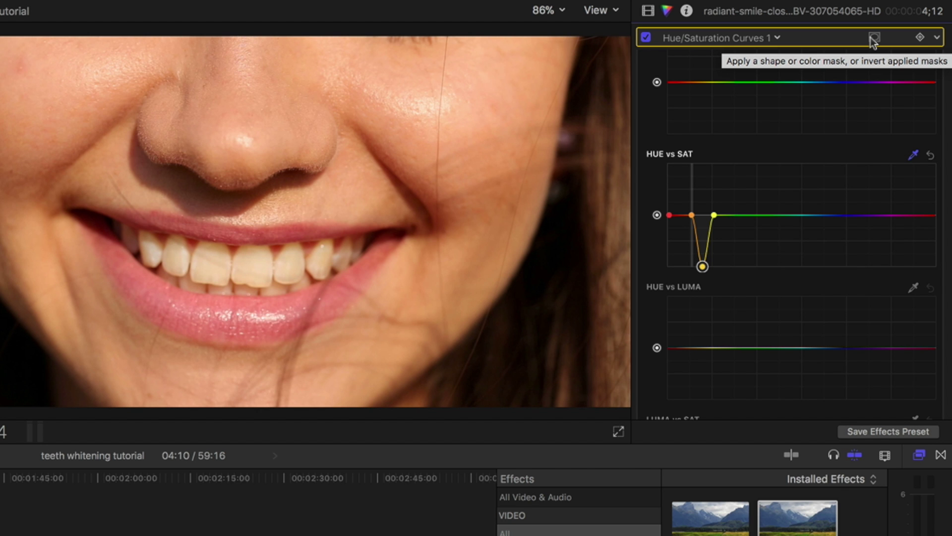
# - Add a shape mask to the curves effect and reshape it into a wide ellipse over the teeth
pyautogui.click(873, 39)
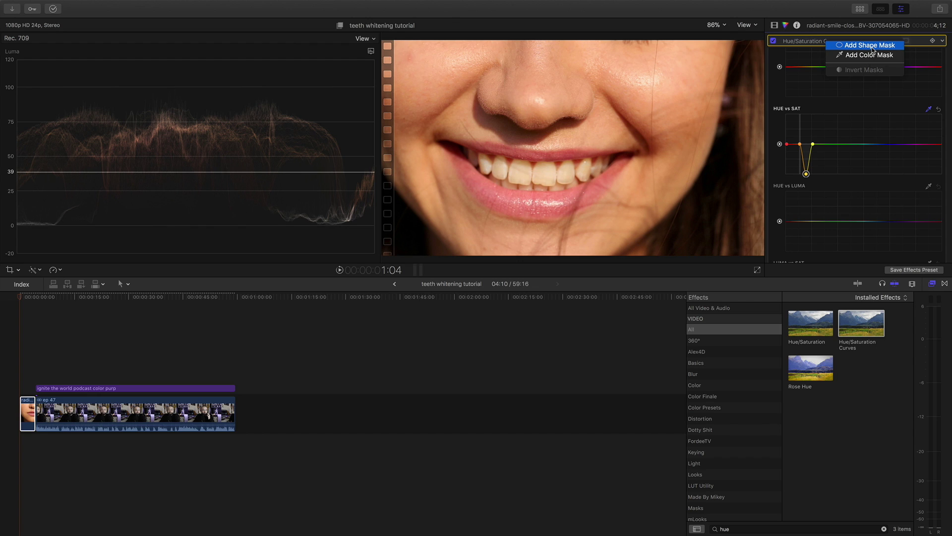
pyautogui.click(870, 45)
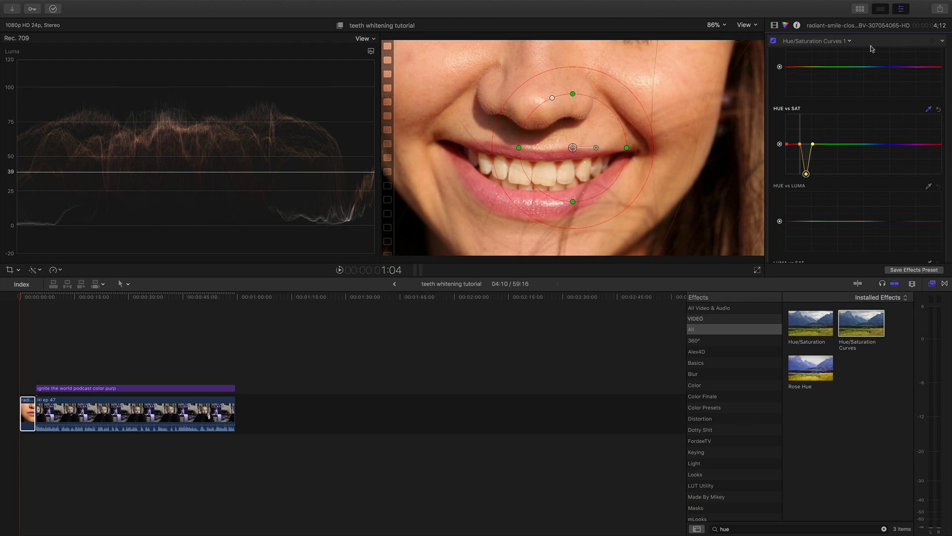
pyautogui.moveTo(568, 151); pyautogui.dragTo(526, 176)
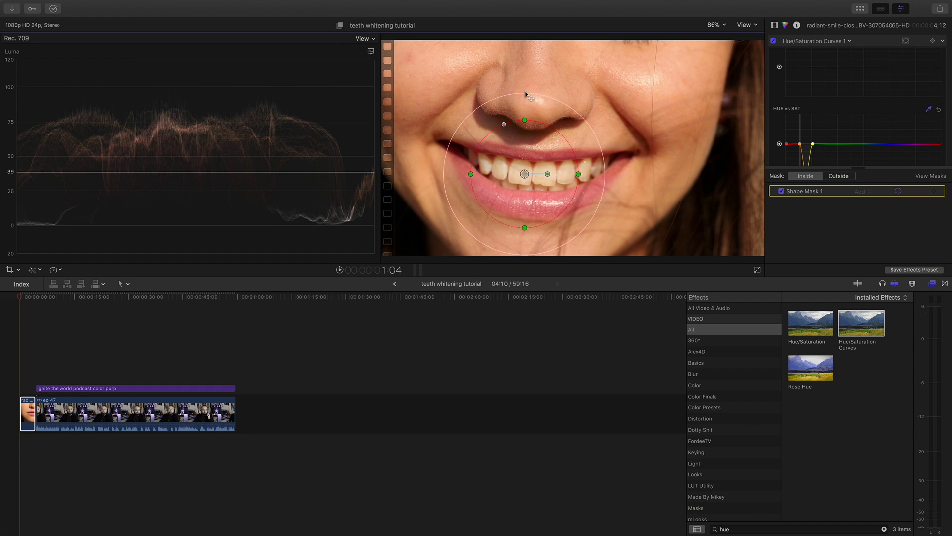
pyautogui.moveTo(528, 95); pyautogui.dragTo(525, 115)
pyautogui.moveTo(525, 229); pyautogui.dragTo(525, 199)
pyautogui.moveTo(578, 174); pyautogui.dragTo(612, 173)
pyautogui.moveTo(524, 173); pyautogui.dragTo(534, 171)
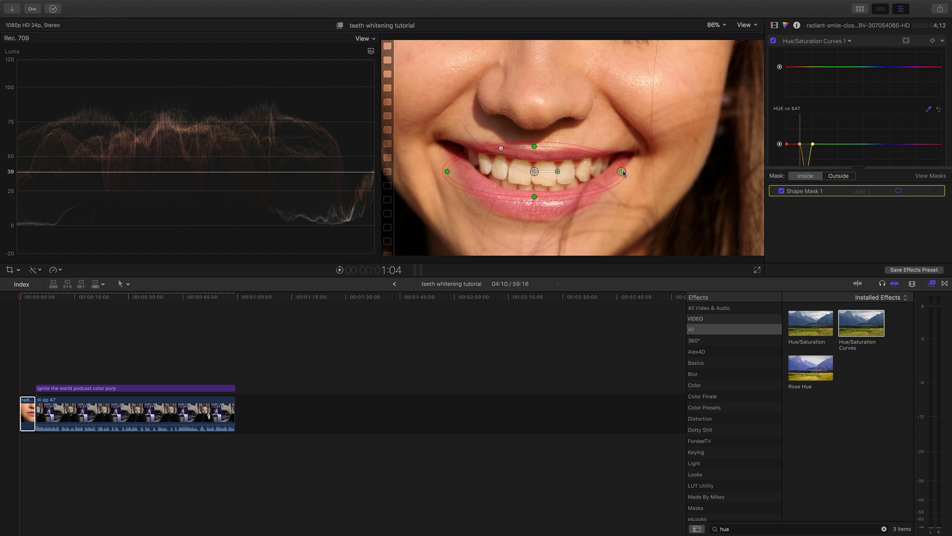
pyautogui.moveTo(623, 172); pyautogui.dragTo(627, 172)
pyautogui.moveTo(534, 171); pyautogui.dragTo(535, 145)
pyautogui.scroll(-5, 839, 126)
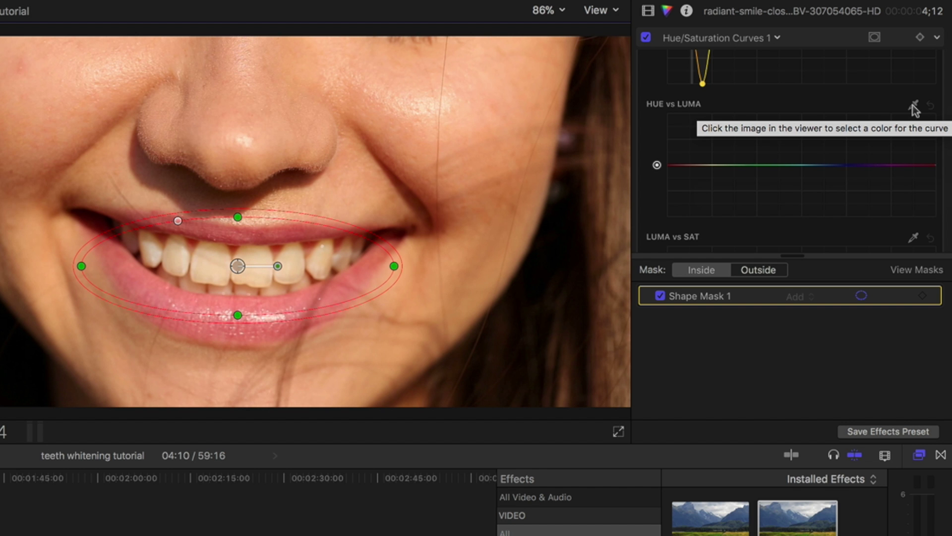
# - Sample the teeth with the HUE vs LUMA eyedropper and raise that hue's brightness
pyautogui.click(913, 106)
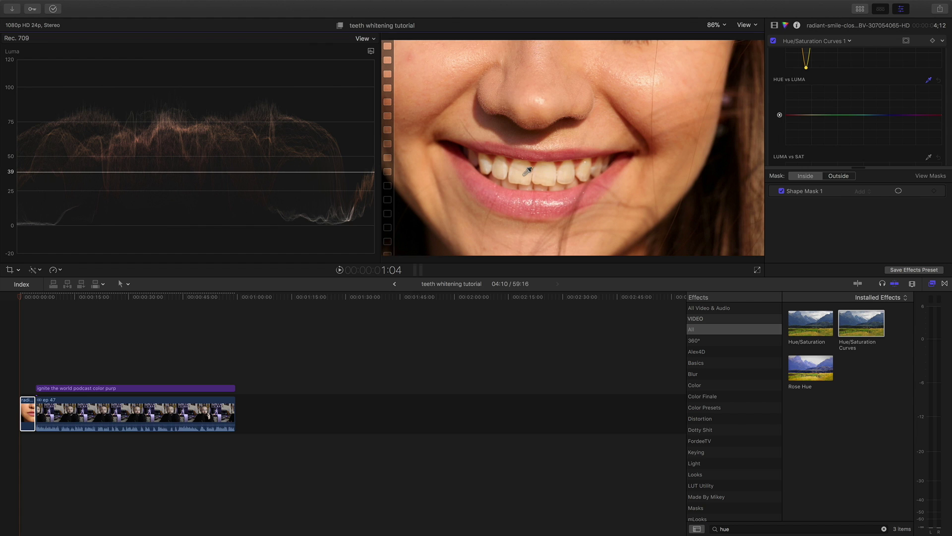
pyautogui.click(522, 171)
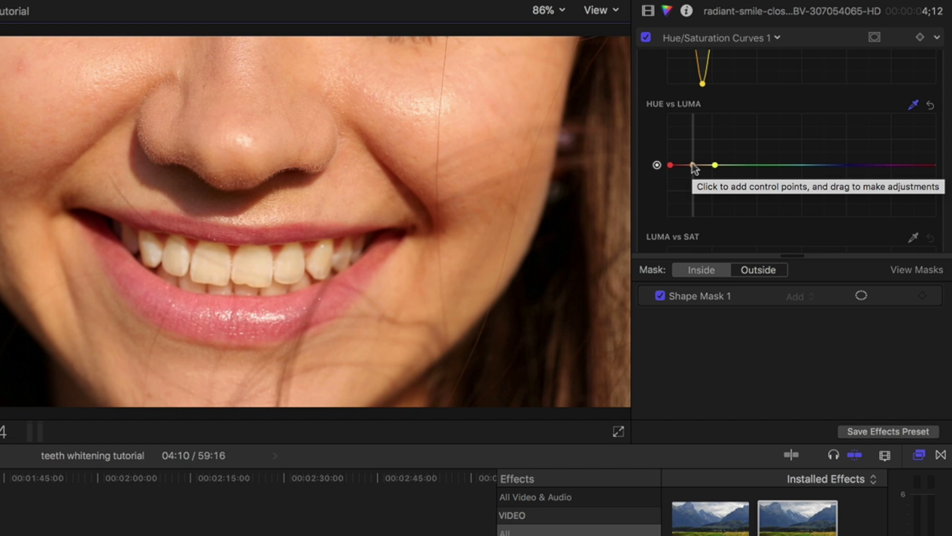
pyautogui.moveTo(693, 165)
pyautogui.mouseDown()
pyautogui.moveTo(691, 142)
pyautogui.moveTo(691, 157)
pyautogui.mouseUp()
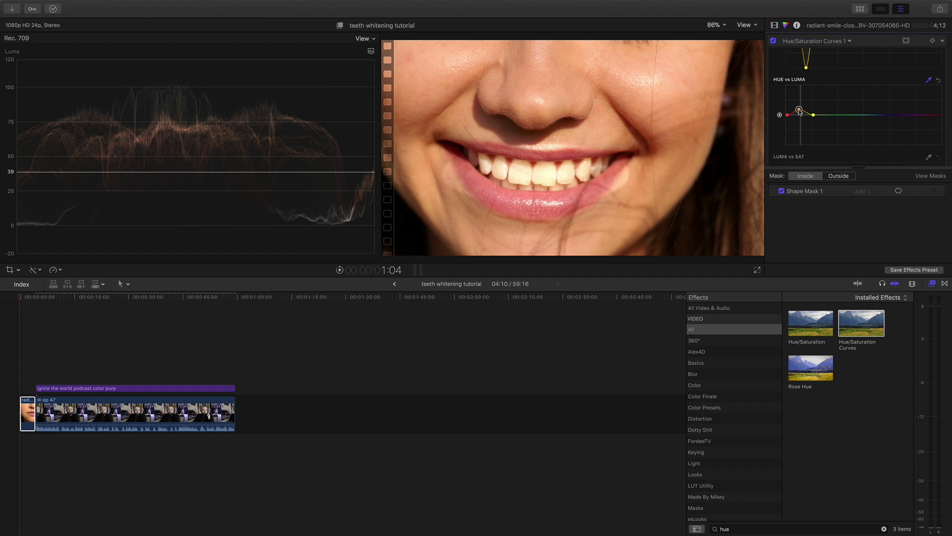
pyautogui.moveTo(800, 110)
pyautogui.mouseDown()
pyautogui.moveTo(800, 81)
pyautogui.moveTo(801, 106)
pyautogui.mouseUp()
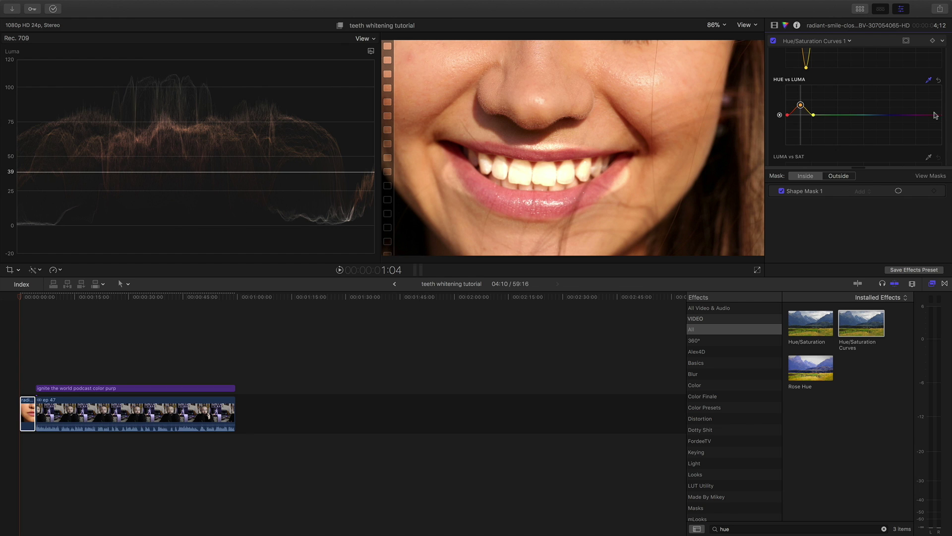
pyautogui.scroll(5, 886, 110)
# - Lower Shape Mask 1's top edge, narrow its sides and nudge it up to hug the teeth
pyautogui.click(906, 40)
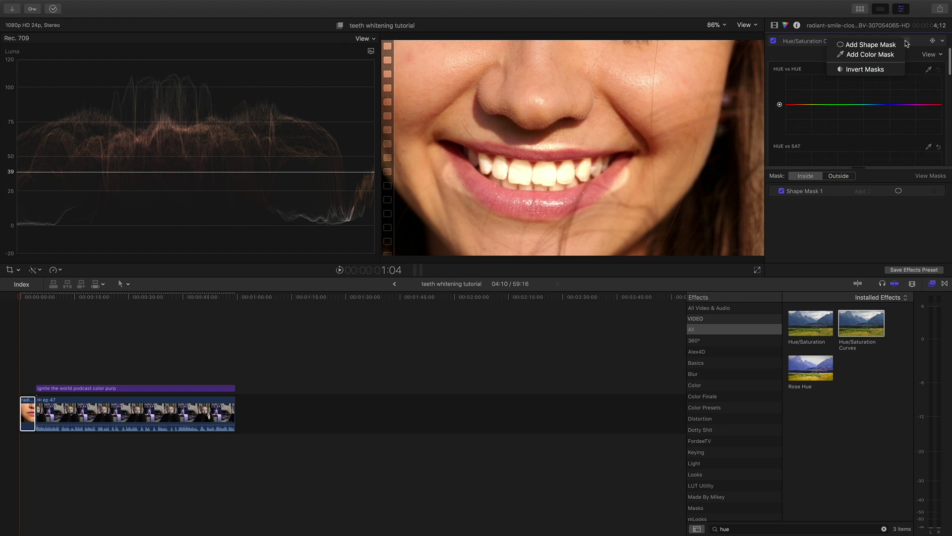
pyautogui.click(808, 66)
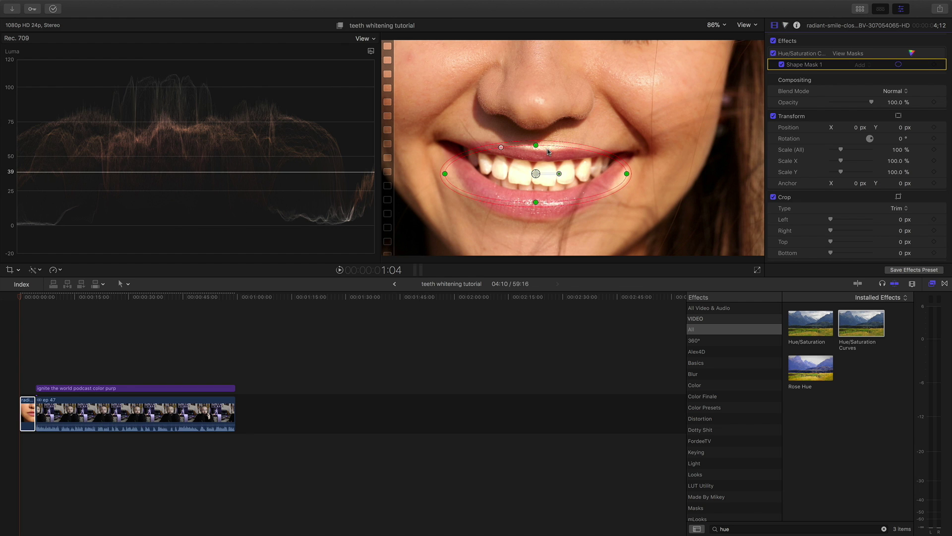
pyautogui.moveTo(536, 145); pyautogui.dragTo(535, 155)
pyautogui.moveTo(445, 174); pyautogui.dragTo(463, 170)
pyautogui.moveTo(539, 177); pyautogui.dragTo(500, 156)
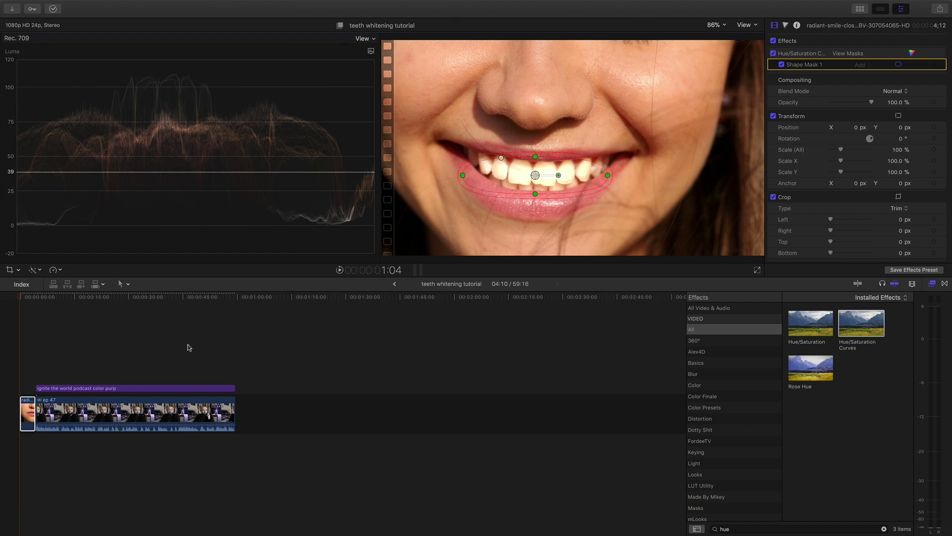
# - Play back the whitening, then return to the timeline start and zoom in
pyautogui.moveTo(22, 297)
pyautogui.mouseDown()
pyautogui.moveTo(34, 297)
pyautogui.moveTo(21, 301)
pyautogui.mouseUp()
pyautogui.press('space')
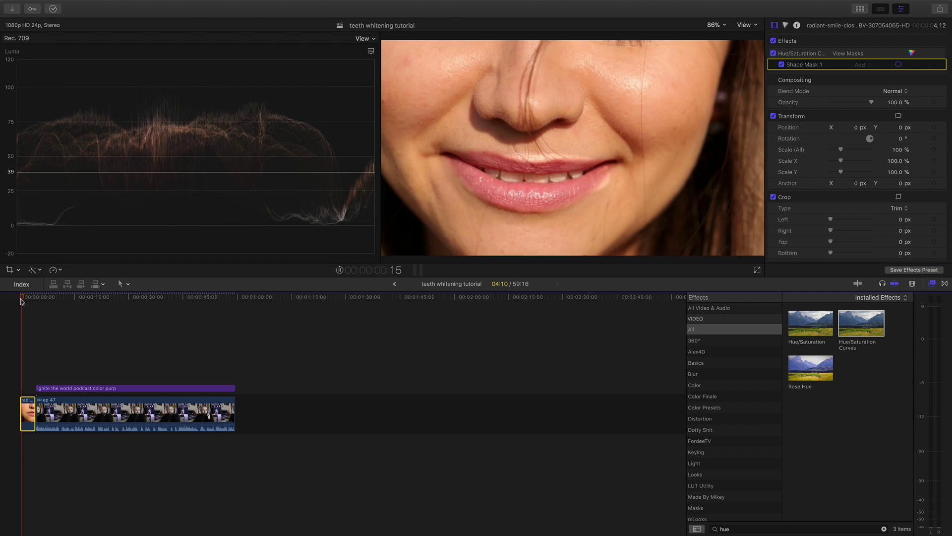
pyautogui.press('space')
pyautogui.press('Home')
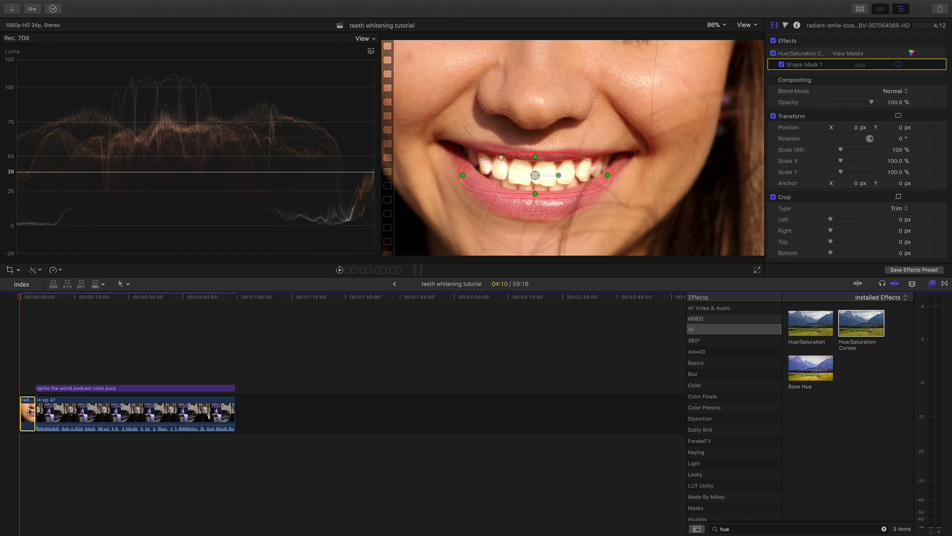
pyautogui.press('super+equal')
pyautogui.press('super+equal')
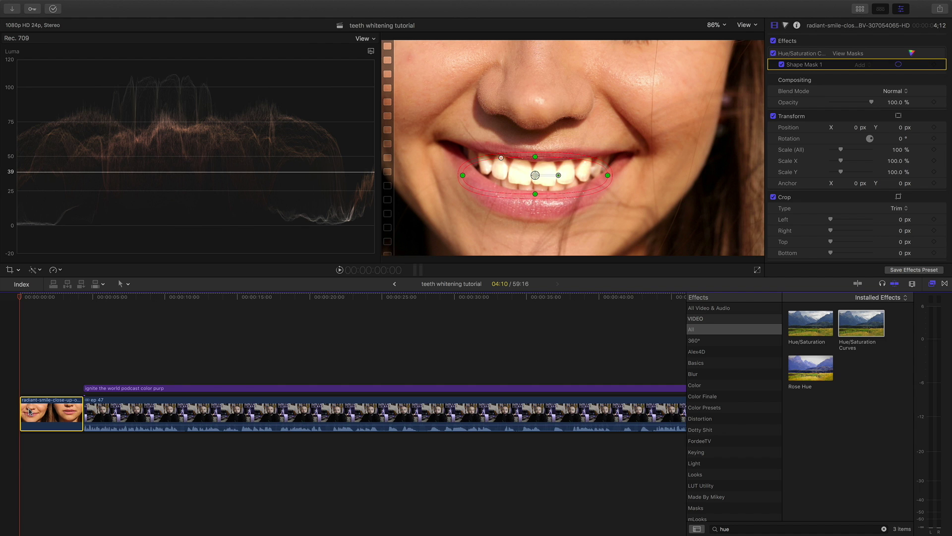
# - Step through the smile clip frame by frame, moving Shape Mask 1 down to follow the teeth
pyautogui.press('space')
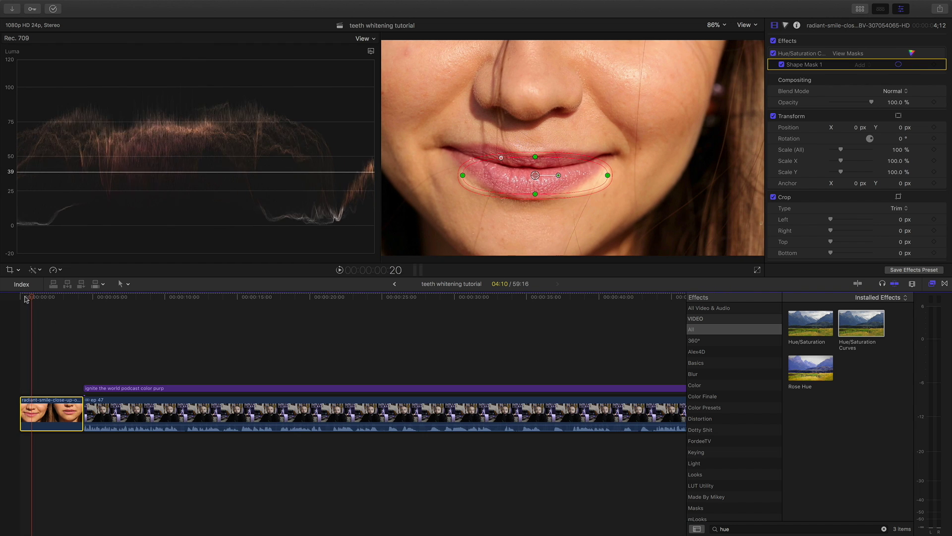
pyautogui.moveTo(39, 297); pyautogui.dragTo(7, 327)
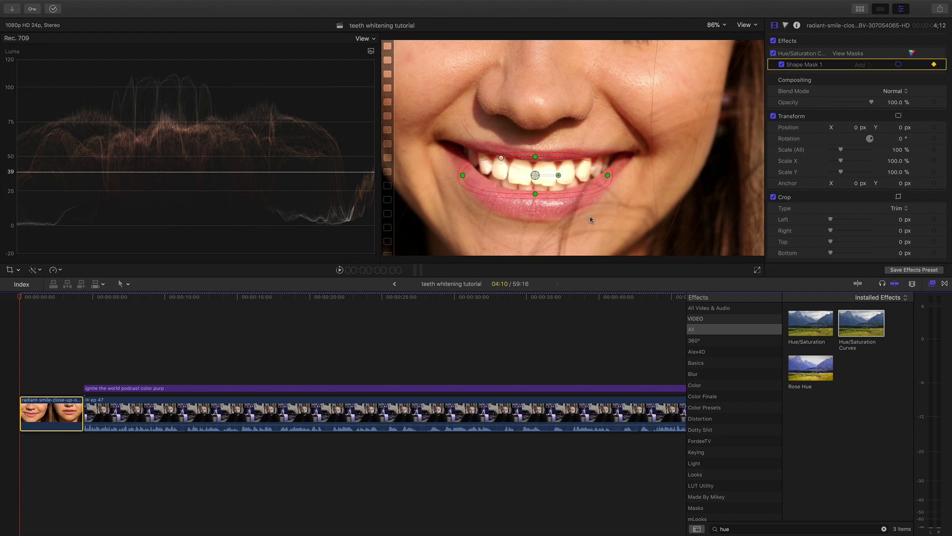
pyautogui.press('Right')
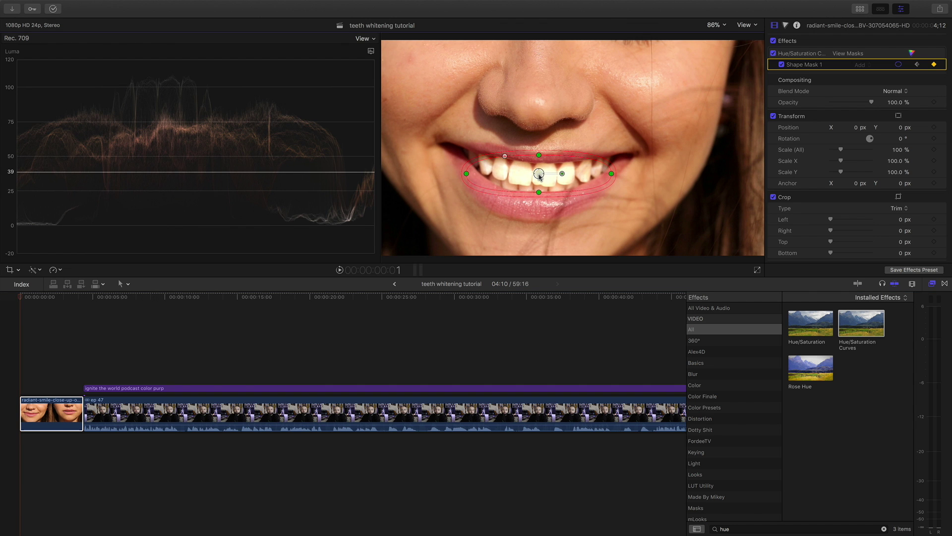
pyautogui.press('Right')
pyautogui.moveTo(536, 178)
pyautogui.mouseDown()
pyautogui.moveTo(525, 171)
pyautogui.moveTo(546, 184)
pyautogui.moveTo(527, 184)
pyautogui.mouseUp()
pyautogui.press('Right')
pyautogui.press('Right')
pyautogui.press('Right')
pyautogui.press('Right')
pyautogui.press('Right')
pyautogui.press('Right')
pyautogui.press('Right')
pyautogui.press('Right')
pyautogui.press('Right')
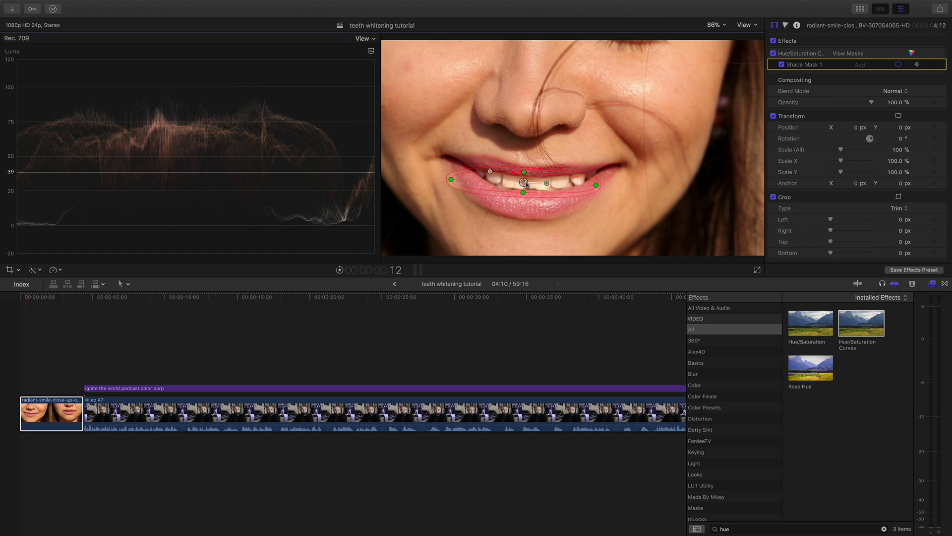
# - Deselect the clip and replay the smile close-up several times to review the whitened teeth
pyautogui.click(16, 391)
pyautogui.press('space')
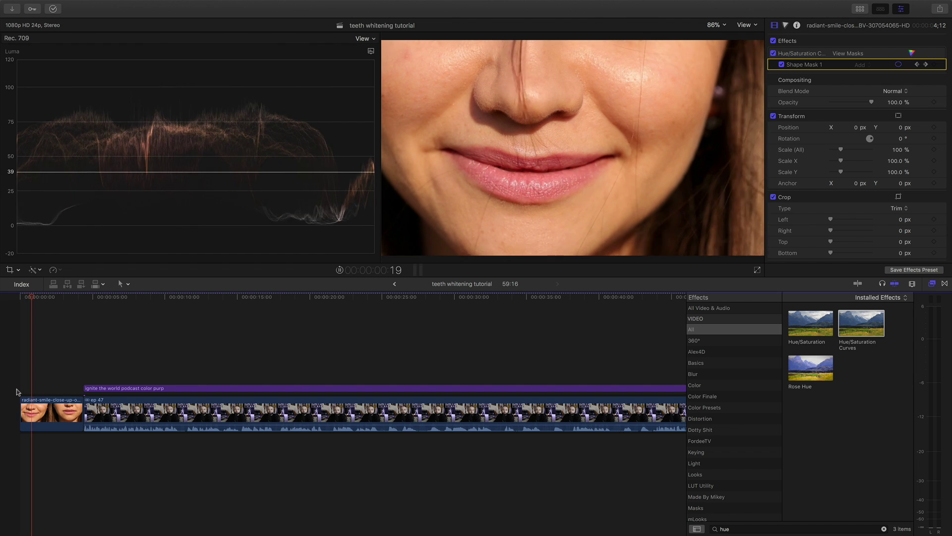
pyautogui.press('space')
pyautogui.click(22, 296)
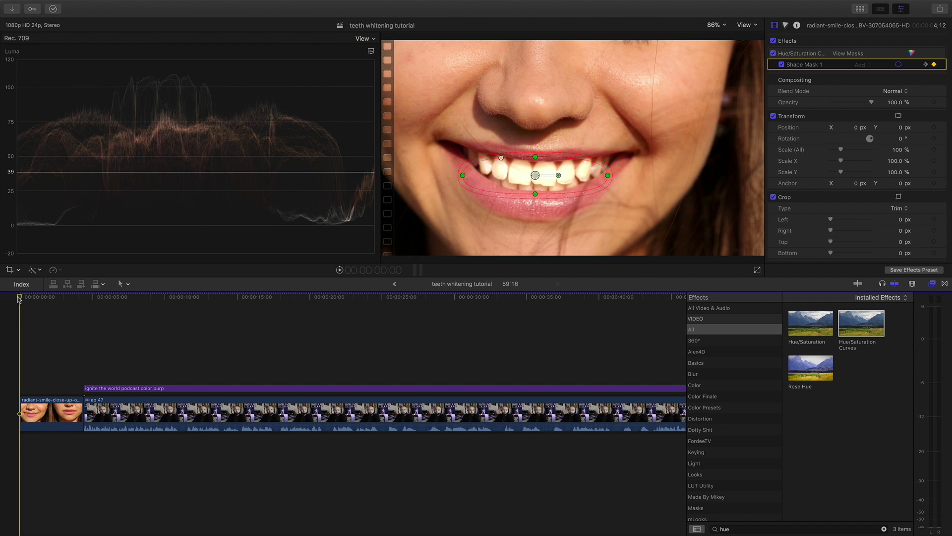
pyautogui.press('space')
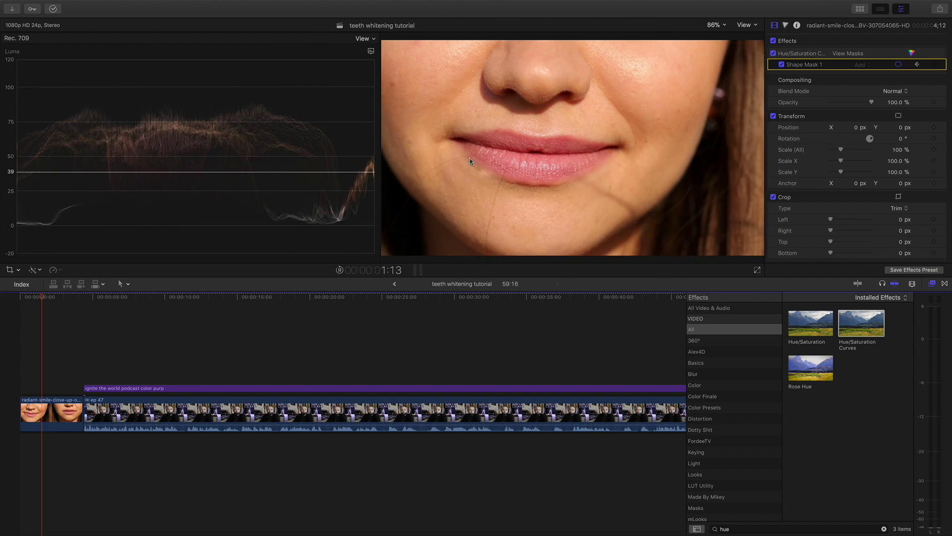
pyautogui.press('space')
pyautogui.click(18, 380)
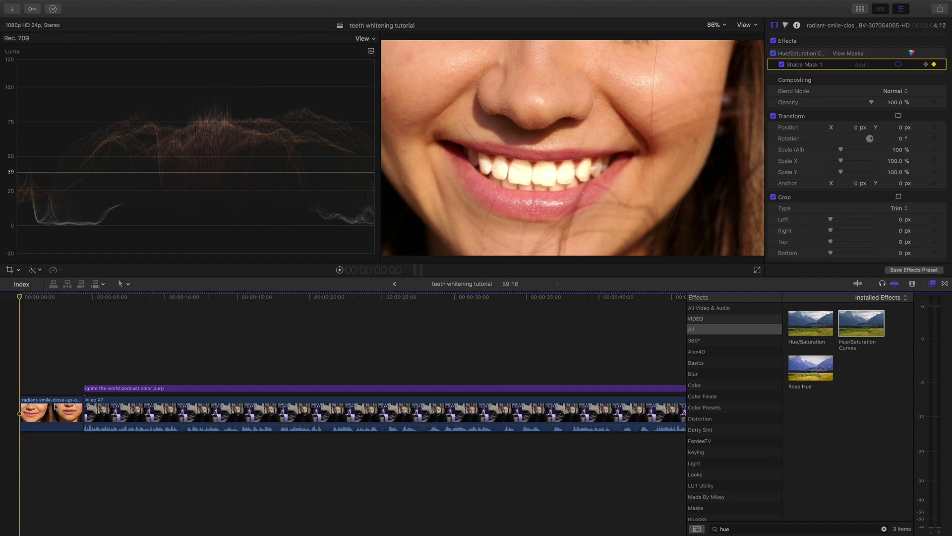
pyautogui.press('space')
pyautogui.press('space')
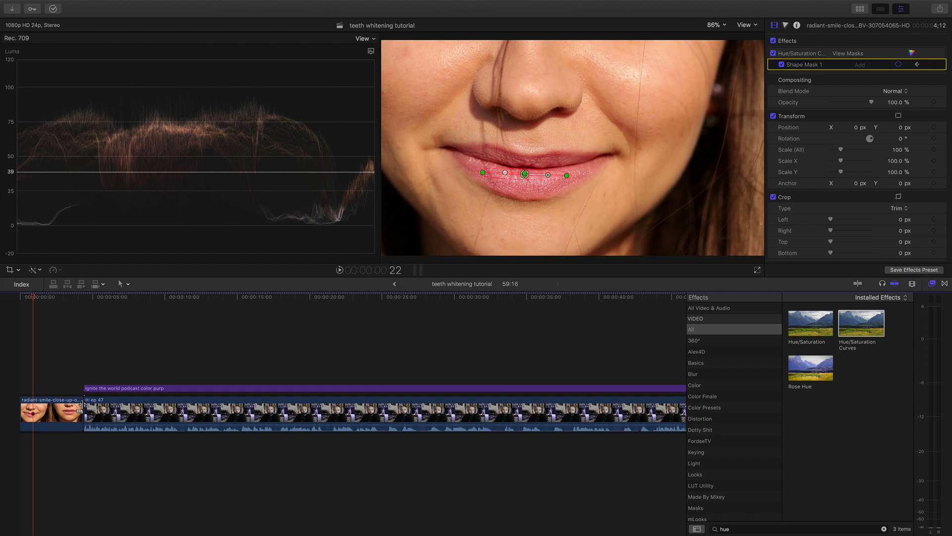
# - Trim the smile close-up shorter, then select and play the ep 47 podcast clip
pyautogui.moveTo(80, 404); pyautogui.dragTo(33, 404)
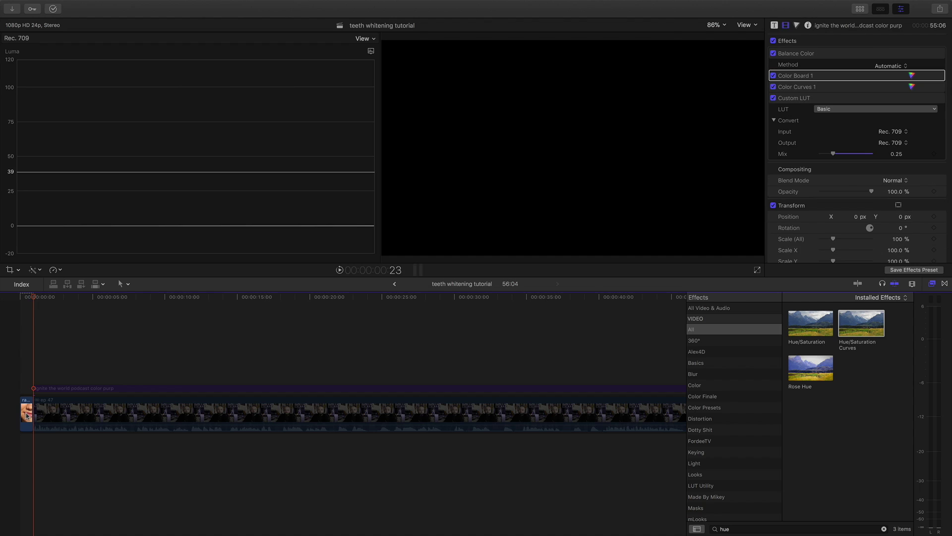
pyautogui.click(37, 416)
pyautogui.press('space')
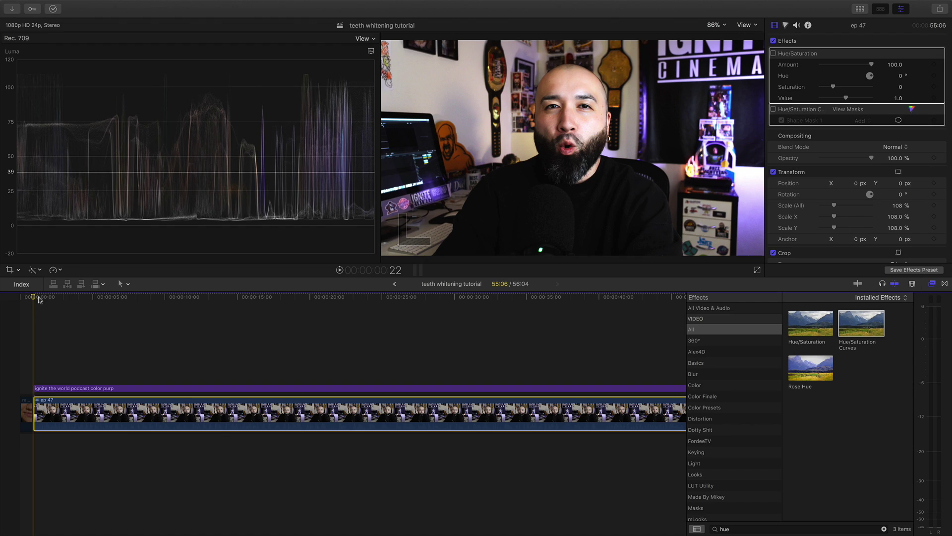
# - Skim to about 5 seconds into the podcast and stop on a frame showing the teeth
pyautogui.moveTo(35, 300); pyautogui.dragTo(95, 300)
pyautogui.press('space')
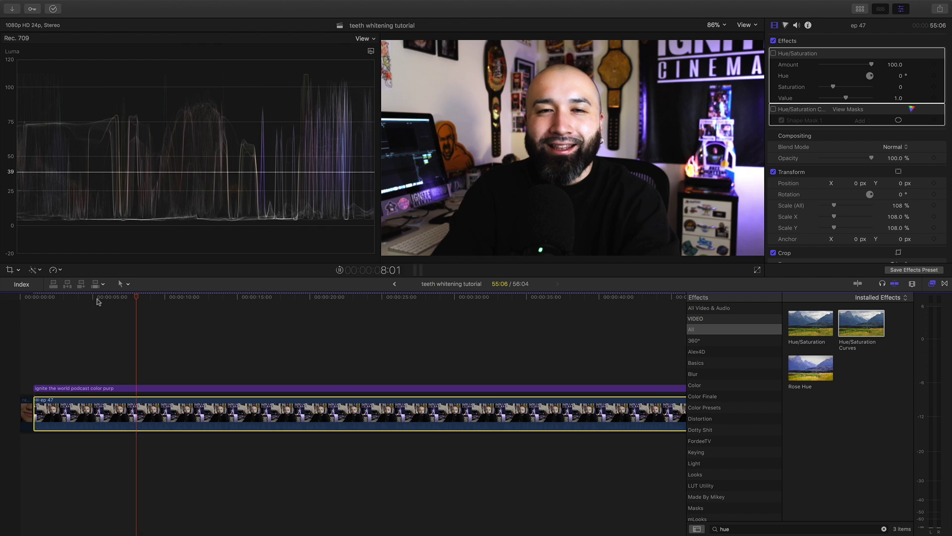
pyautogui.press('space')
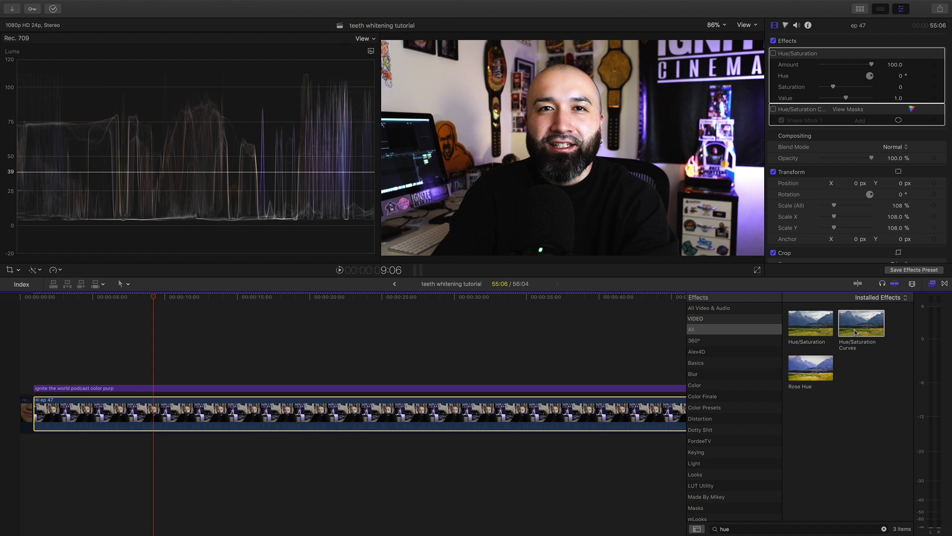
# - Apply Hue/Saturation Curves to the ep 47 clip and magnify the viewer to 200%
pyautogui.moveTo(854, 332); pyautogui.dragTo(219, 408)
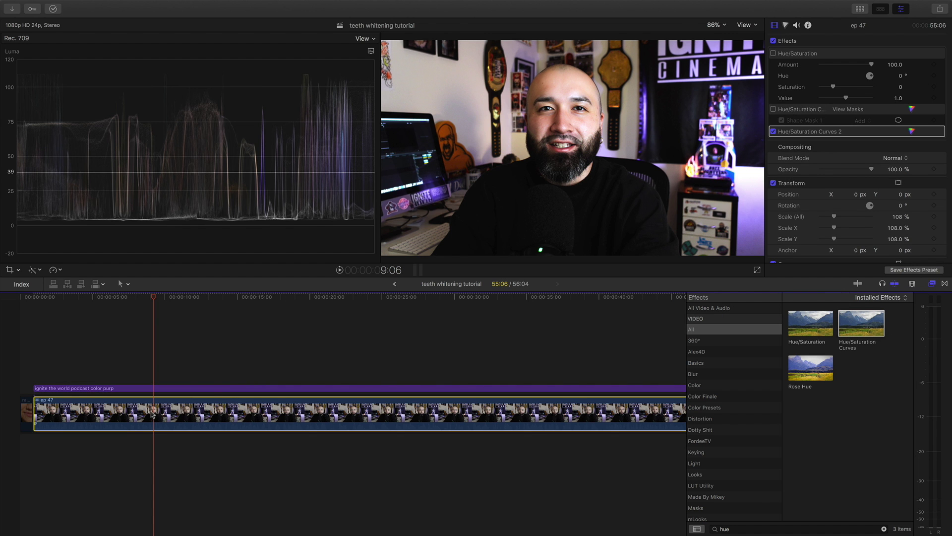
pyautogui.click(912, 131)
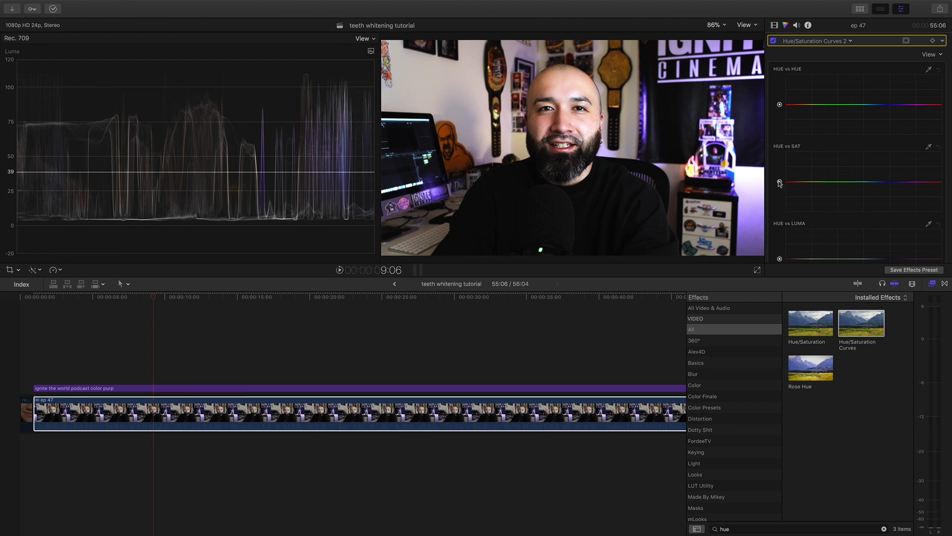
pyautogui.click(720, 26)
pyautogui.click(722, 94)
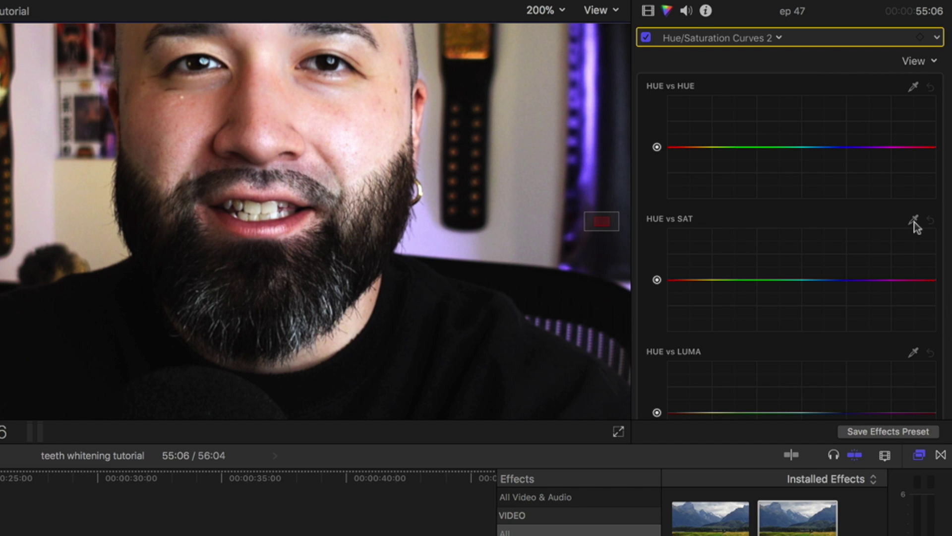
# - Sample the host's teeth with the HUE vs SAT eyedropper and drag that hue's saturation down
pyautogui.click(913, 222)
pyautogui.click(256, 205)
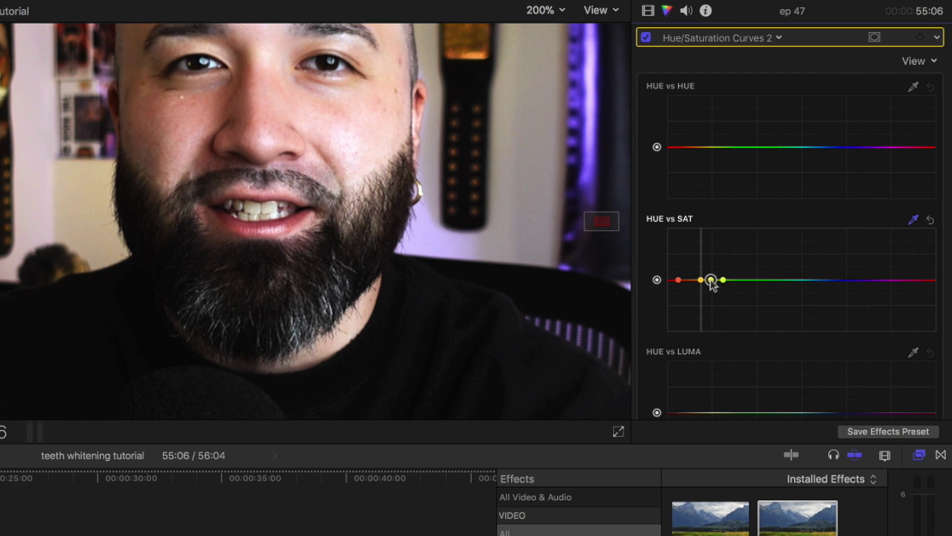
pyautogui.moveTo(710, 280); pyautogui.dragTo(709, 331)
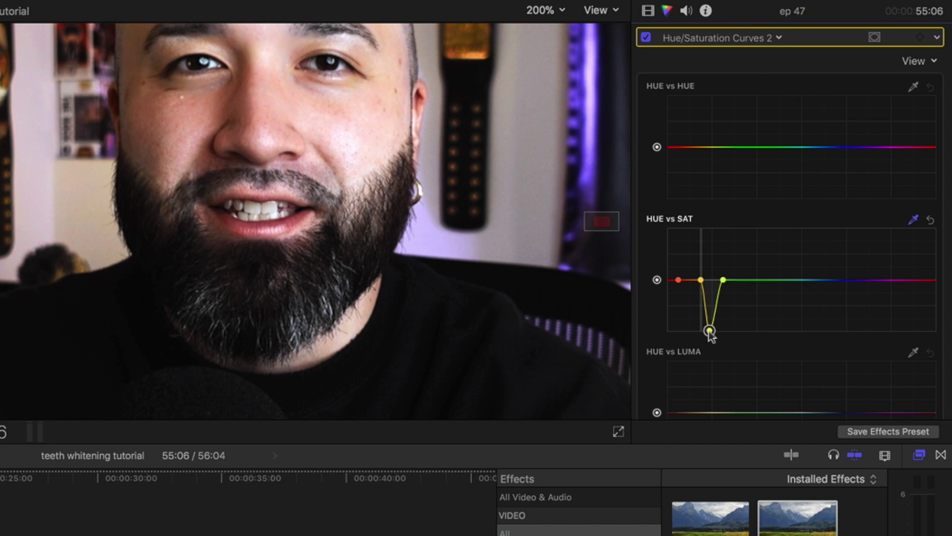
pyautogui.scroll(-2, 813, 214)
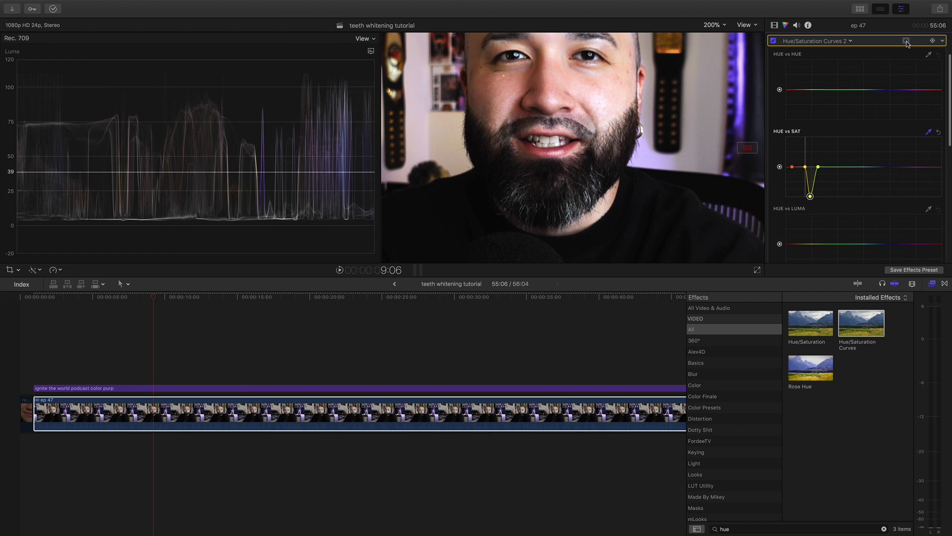
# - Add Shape Mask 1 to Hue/Saturation Curves 2 and shrink it to a small ellipse around the mouth
pyautogui.click(906, 42)
pyautogui.click(883, 46)
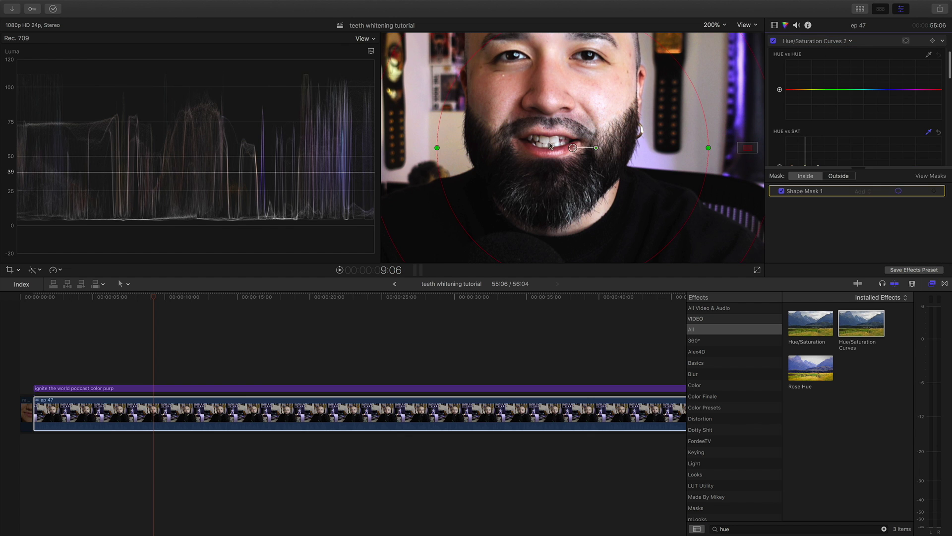
pyautogui.hotkey('shift', 'z')
pyautogui.moveTo(560, 87); pyautogui.dragTo(561, 135)
pyautogui.moveTo(504, 145); pyautogui.dragTo(548, 145)
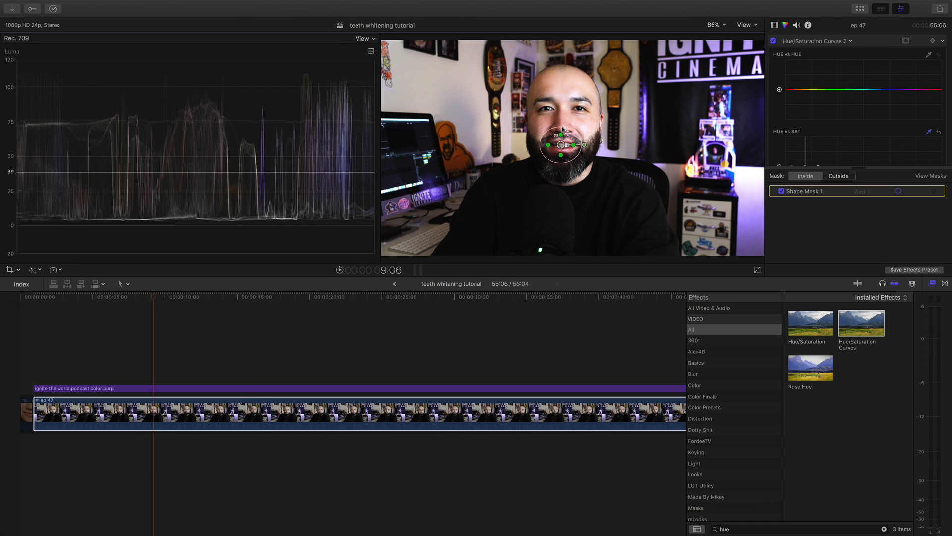
# - Magnify the viewer to 150% and make the mask slightly taller to cover the mouth
pyautogui.click(715, 25)
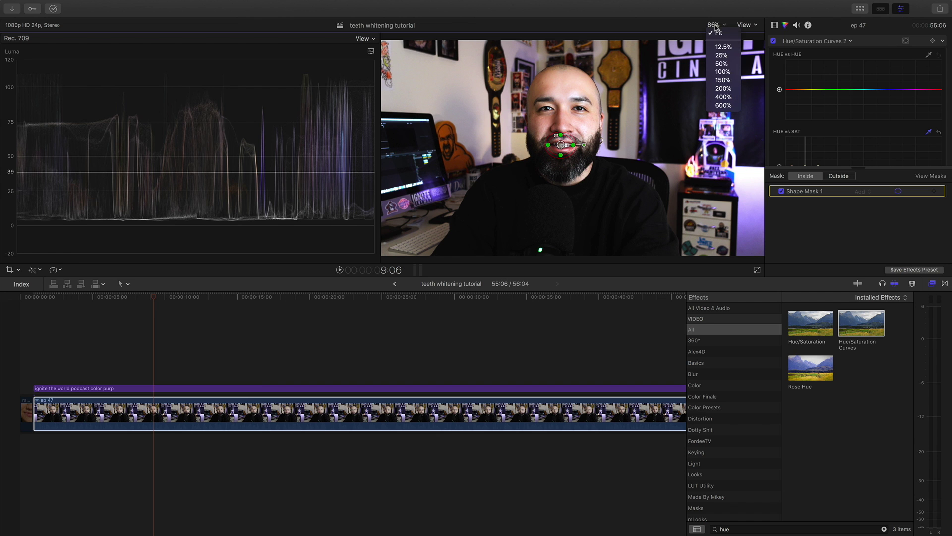
pyautogui.click(723, 80)
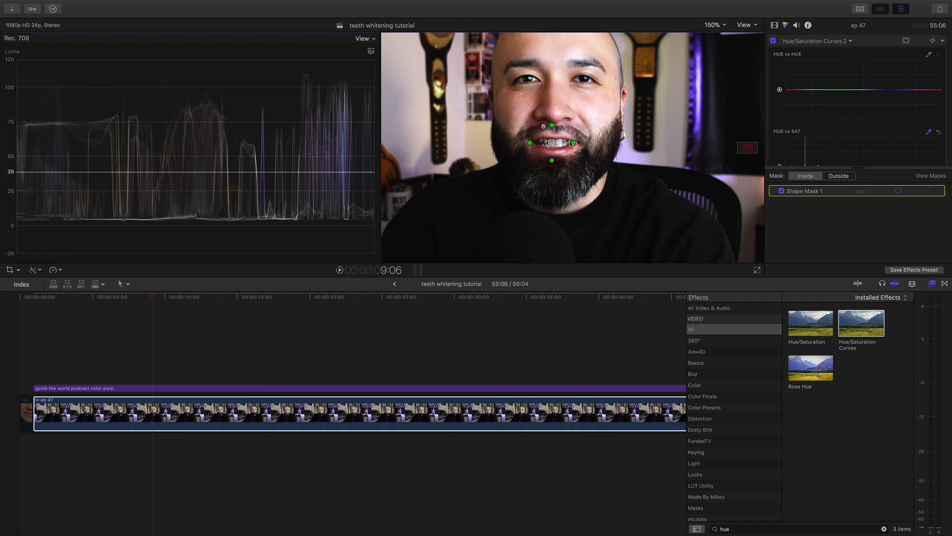
pyautogui.moveTo(554, 129)
pyautogui.mouseDown()
pyautogui.moveTo(534, 147)
pyautogui.moveTo(552, 130)
pyautogui.mouseUp()
# - Sample the host's teeth on the Hue vs Luma curve, then raise and ease back that peak for modest whitening
pyautogui.scroll(-5, 836, 110)
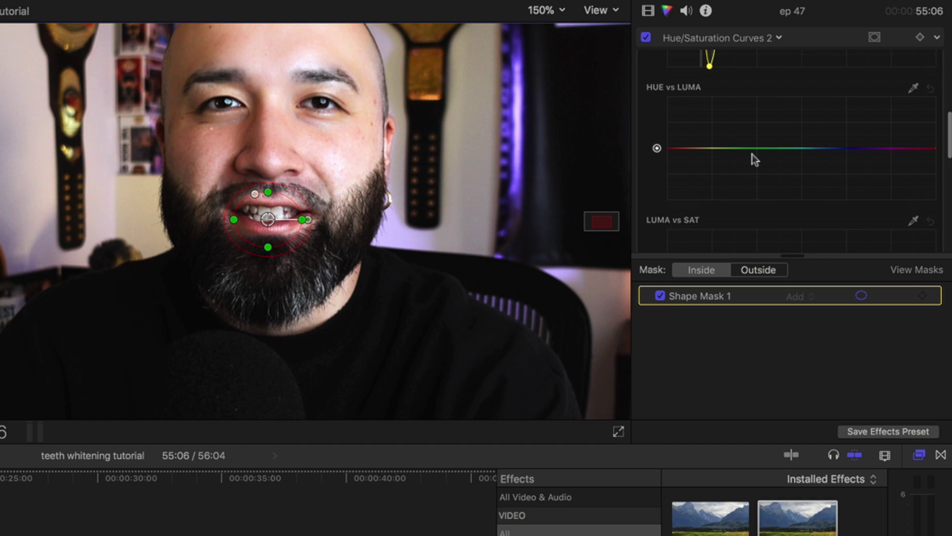
pyautogui.click(913, 87)
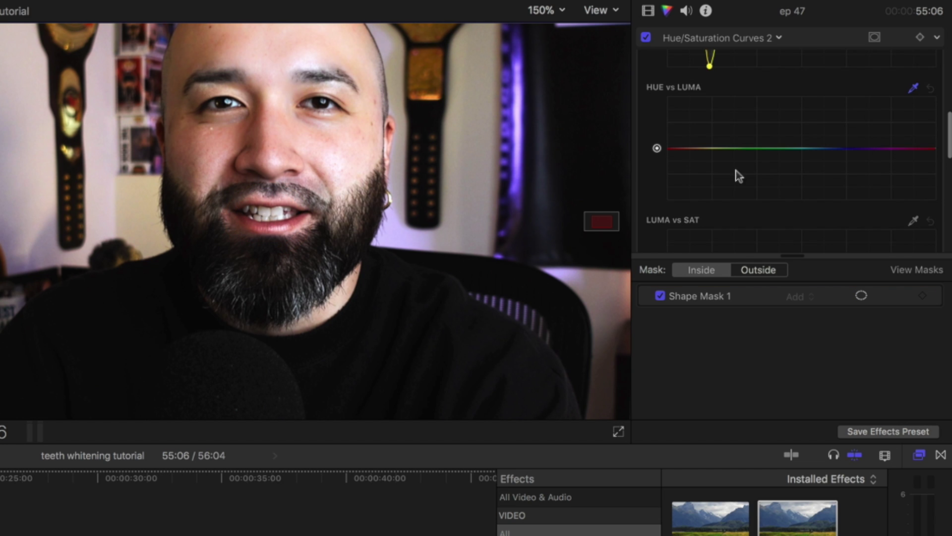
pyautogui.click(271, 209)
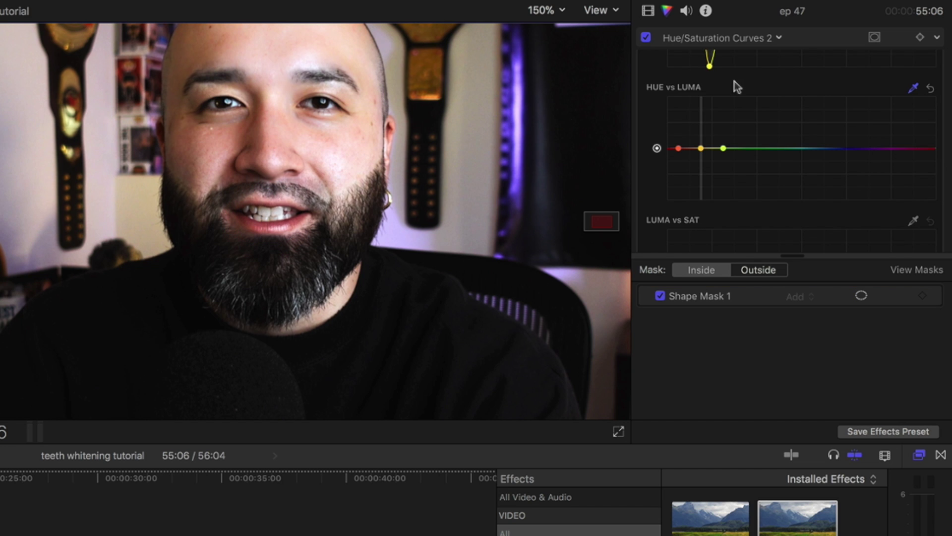
pyautogui.moveTo(701, 148); pyautogui.dragTo(695, 97)
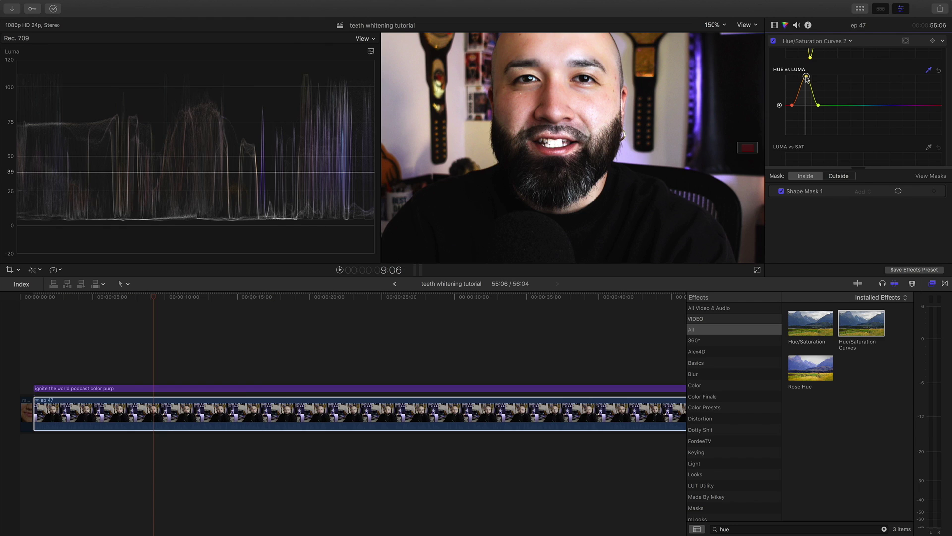
pyautogui.moveTo(806, 78)
pyautogui.mouseDown()
pyautogui.moveTo(807, 105)
pyautogui.moveTo(806, 95)
pyautogui.mouseUp()
pyautogui.moveTo(806, 94); pyautogui.dragTo(806, 99)
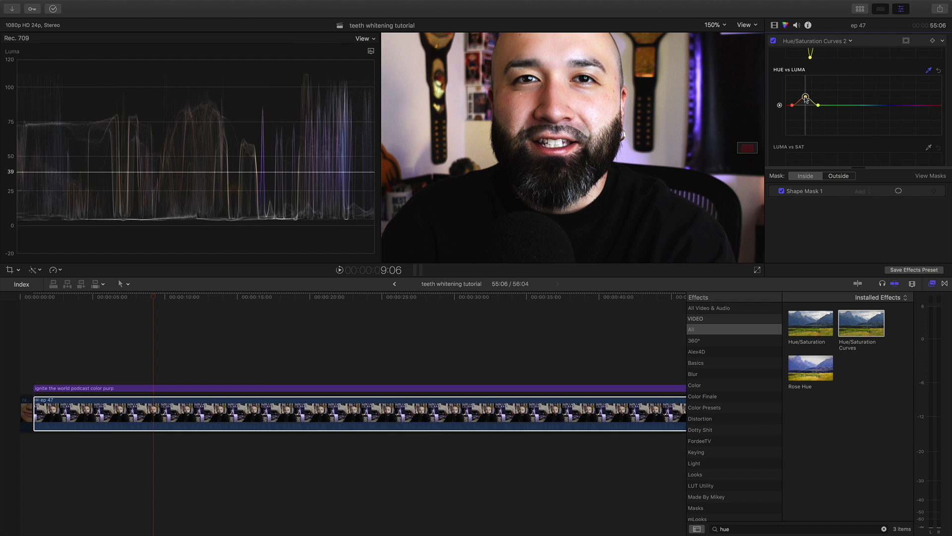
pyautogui.click(50, 362)
pyautogui.press('space')
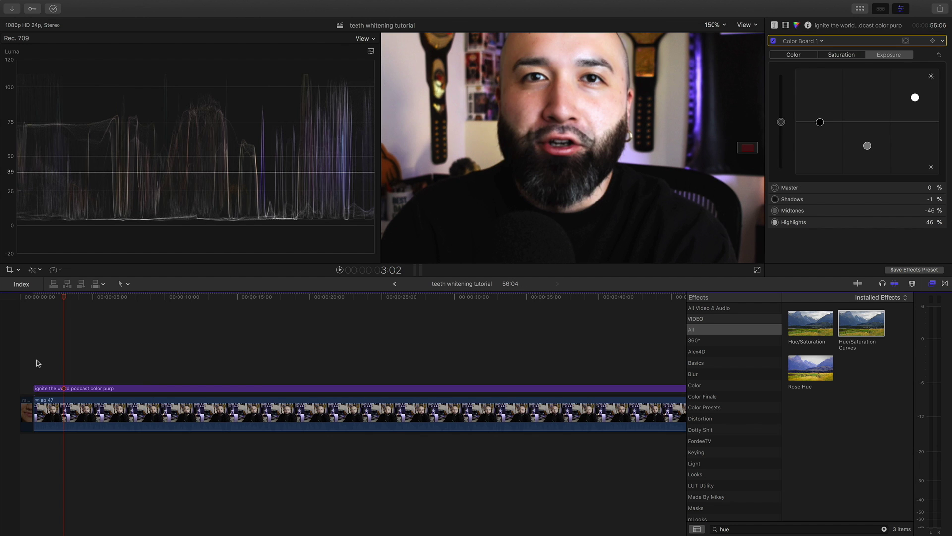